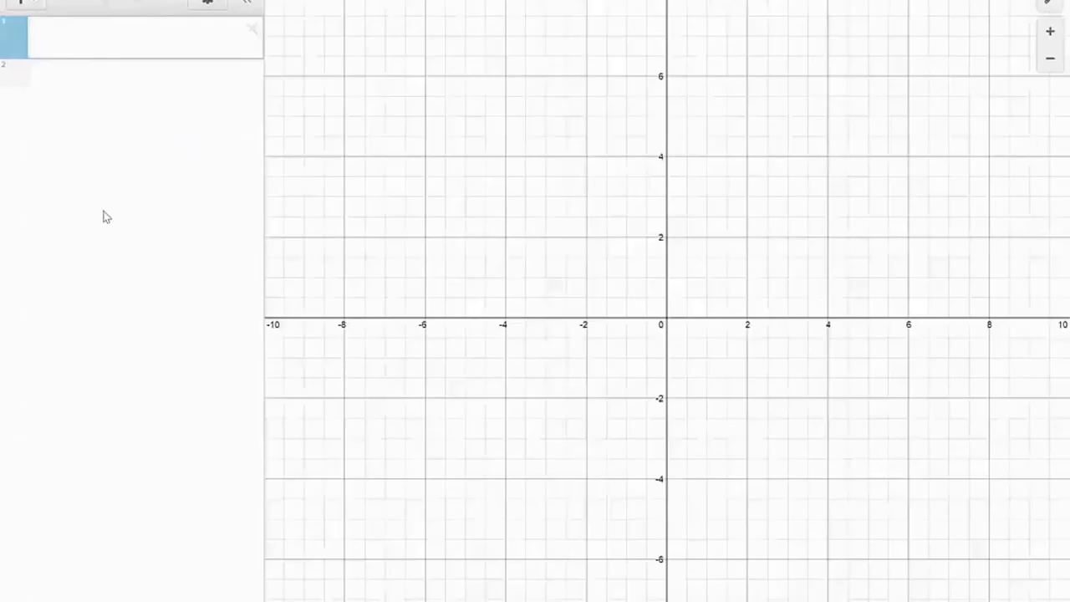
- Enter the equation y = 2^x on the first expression line
{"action": "left_click", "coordinate": [145, 48]}
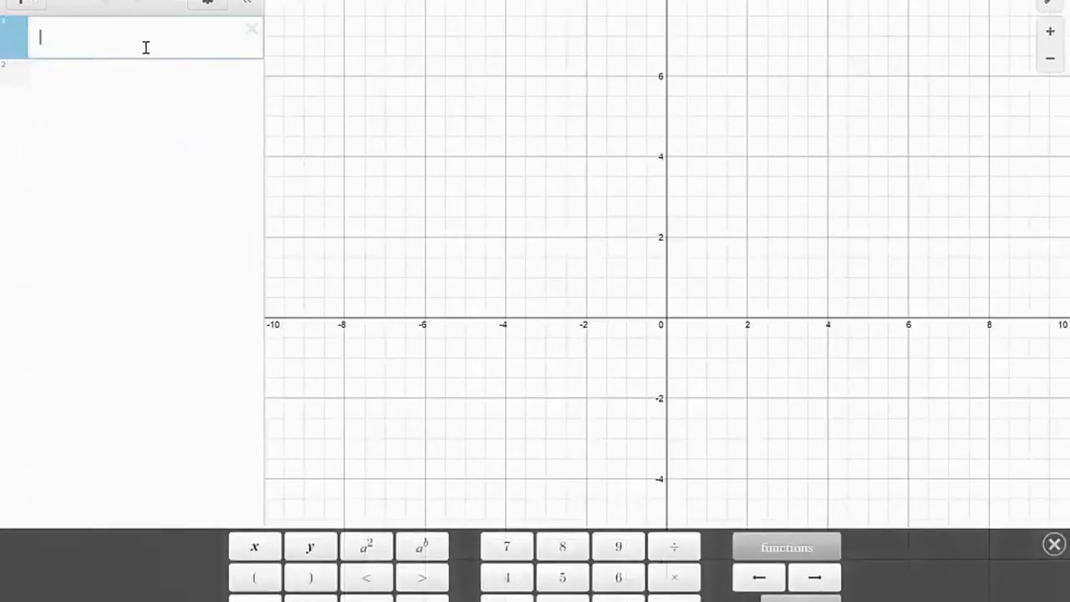
{"action": "type", "text": "y "}
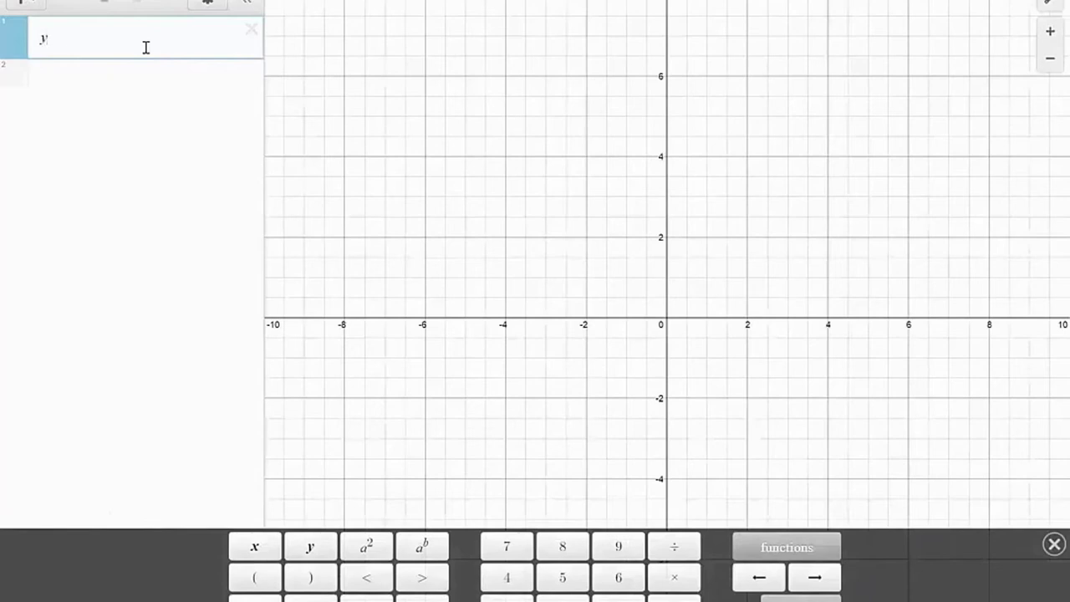
{"action": "type", "text": "= 2"}
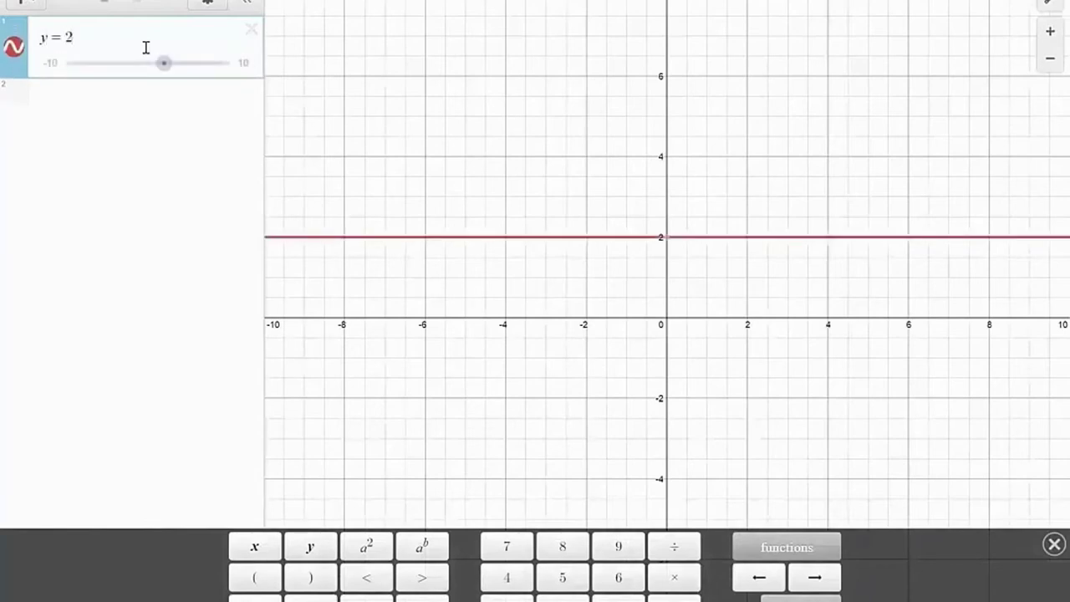
{"action": "type", "text": "^x"}
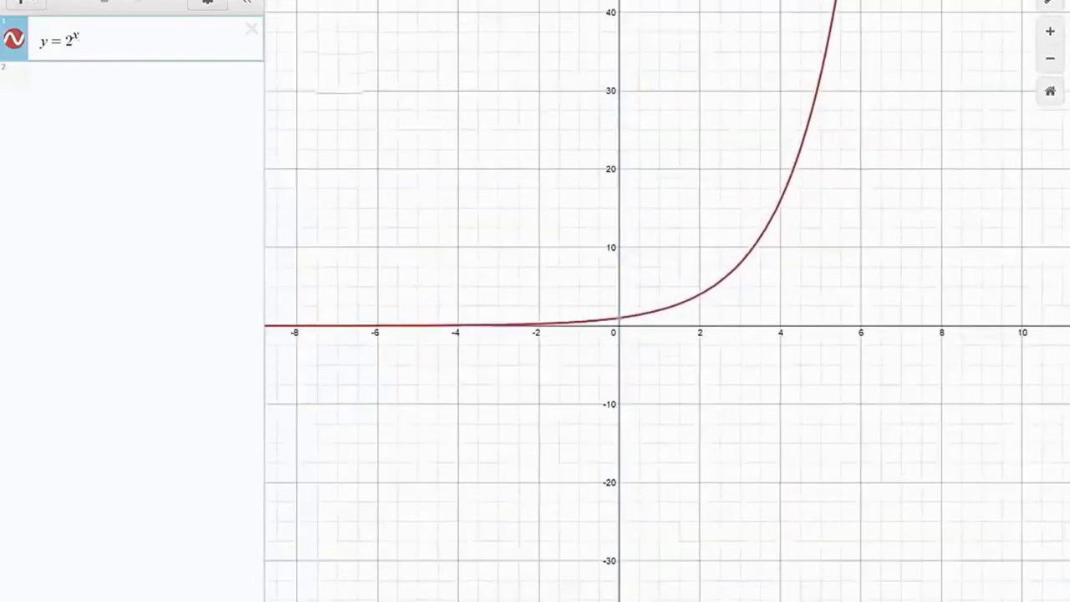
- Zoom and pan so the y = 2^x curve is framed with x from about -5 to 7
{"action": "scroll", "coordinate": [593, 359], "scroll_direction": "down", "scroll_amount": 5}
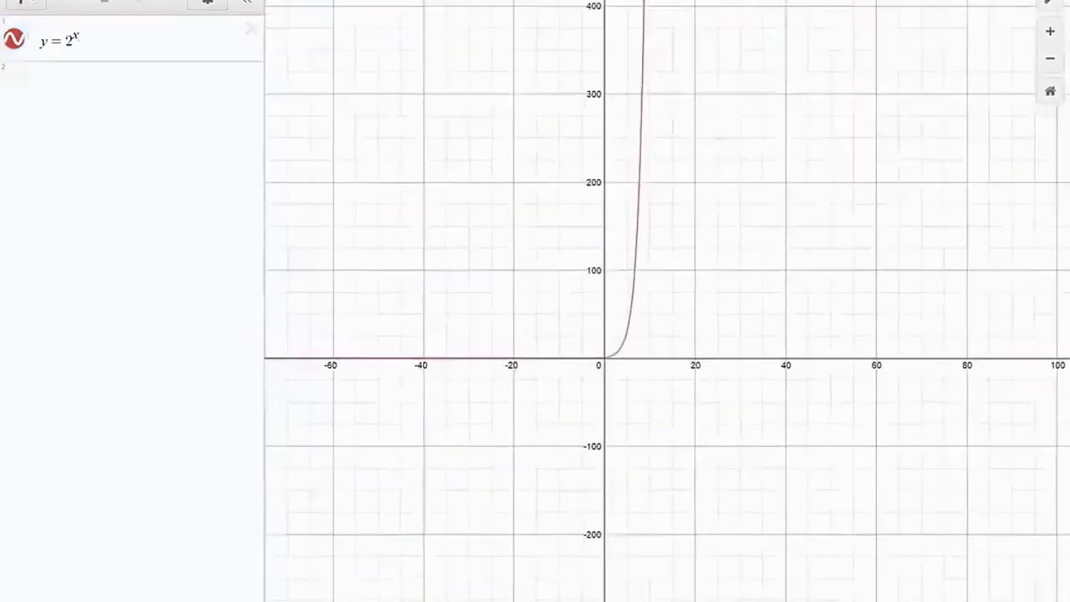
{"action": "scroll", "coordinate": [555, 326], "scroll_direction": "up", "scroll_amount": 4}
{"action": "scroll", "coordinate": [797, 387], "scroll_direction": "up", "scroll_amount": 2}
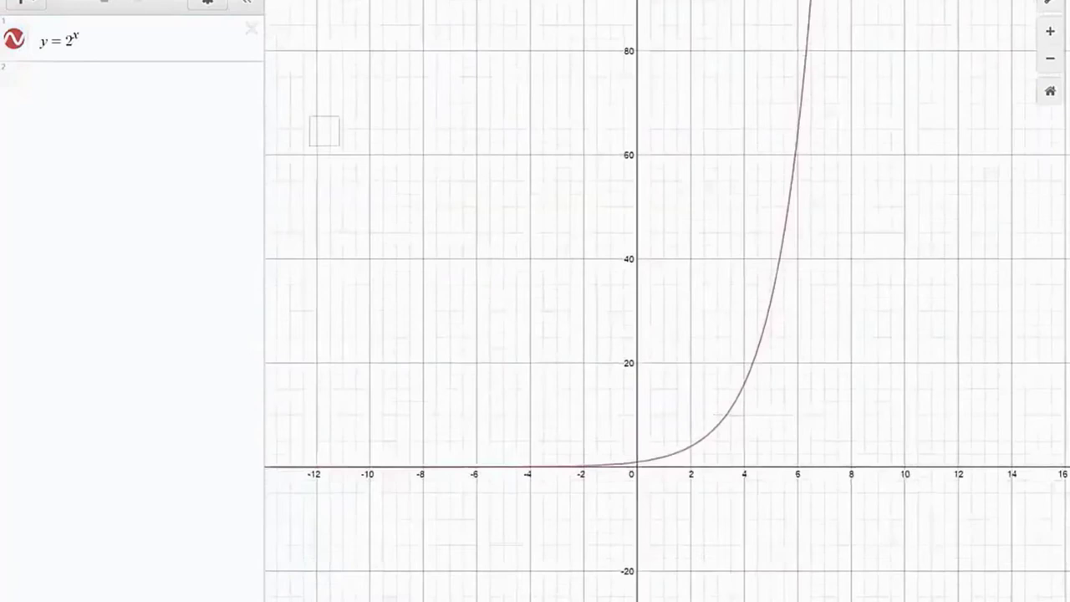
{"action": "left_click_drag", "start_coordinate": [325, 327], "coordinate": [333, 198]}
{"action": "scroll", "coordinate": [653, 398], "scroll_direction": "up", "scroll_amount": 2}
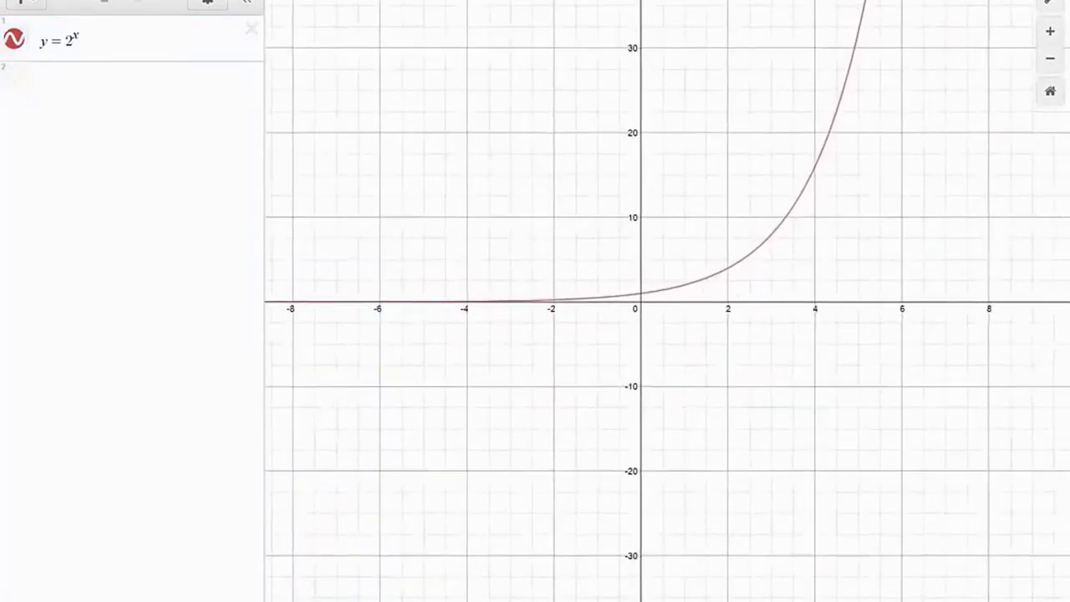
{"action": "scroll", "coordinate": [722, 232], "scroll_direction": "up", "scroll_amount": 2}
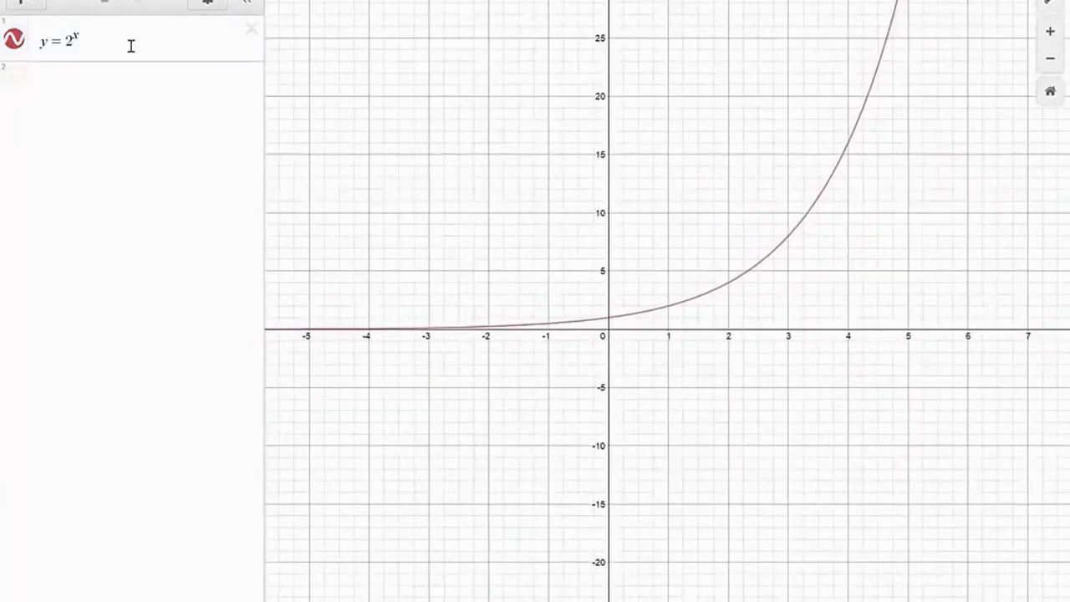
- Add y = 3^x and y = 10^x as new equations below y = 2^x
{"action": "left_click", "coordinate": [82, 92]}
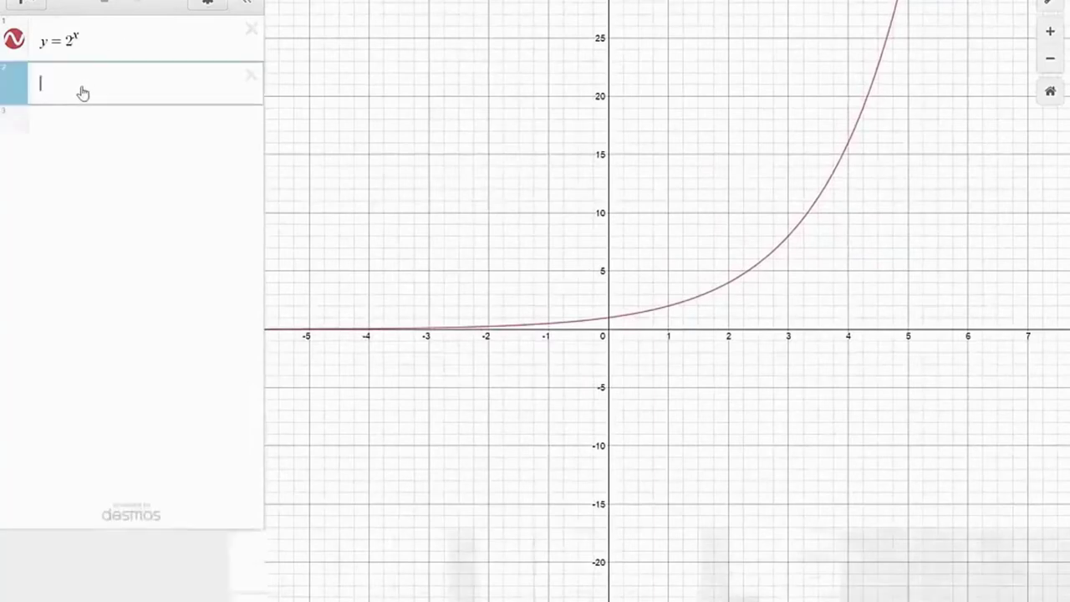
{"action": "type", "text": "y="}
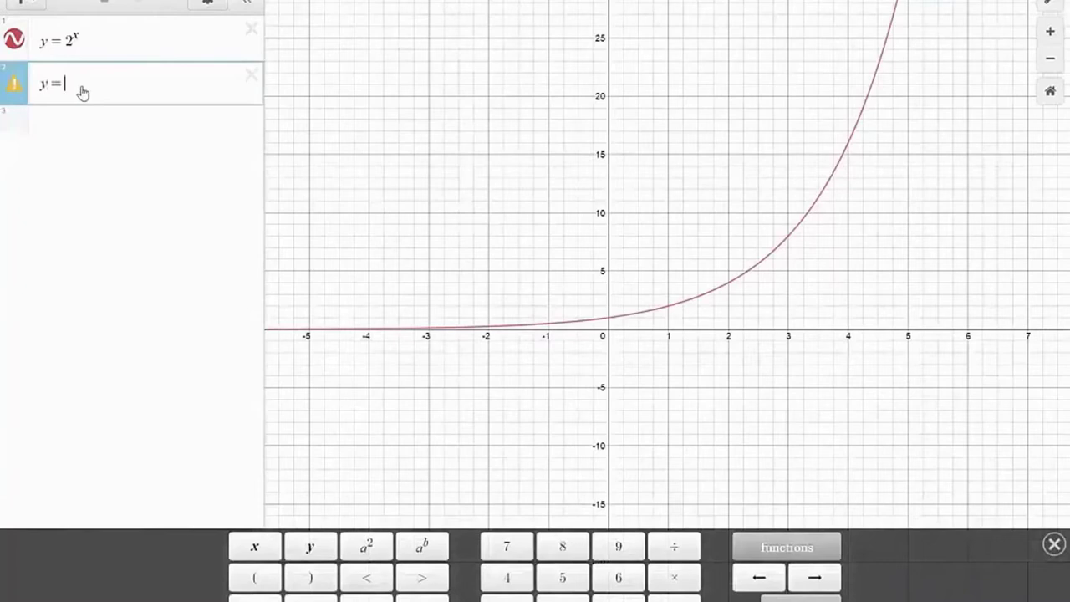
{"action": "type", "text": "3"}
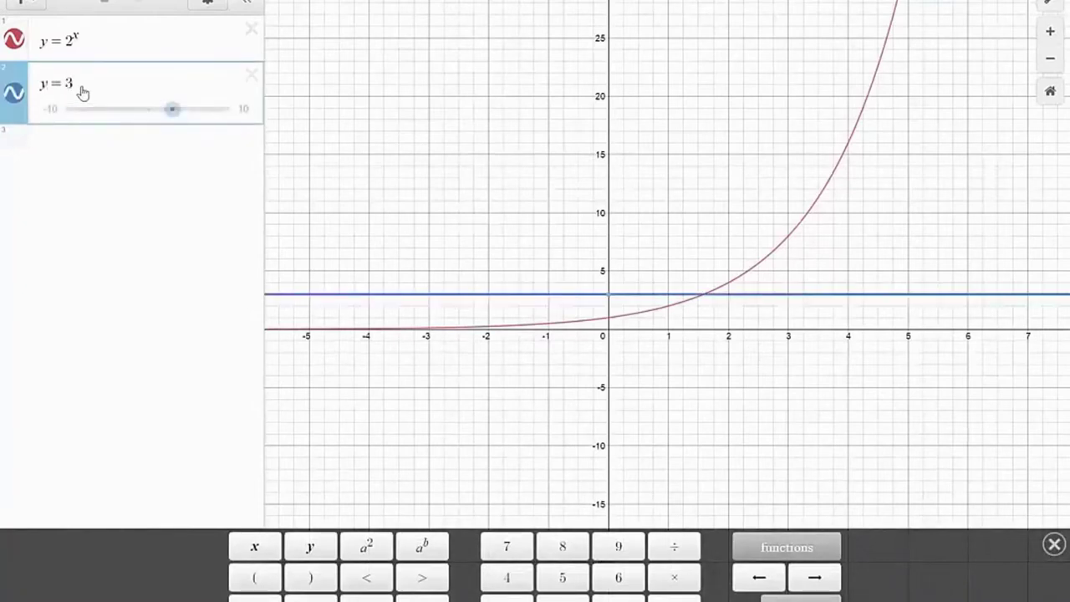
{"action": "type", "text": "^x"}
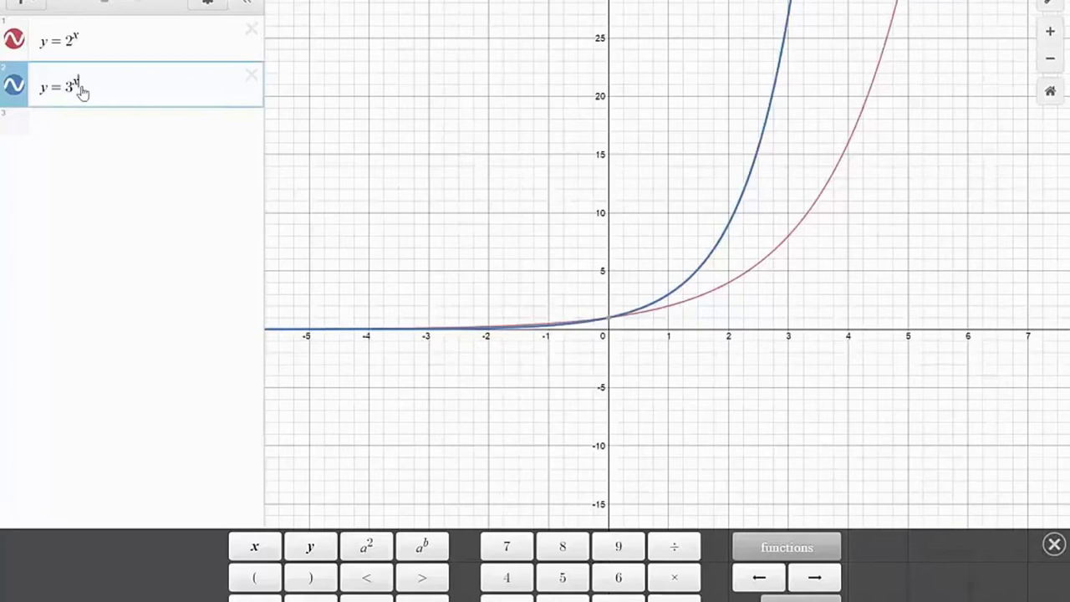
{"action": "key", "text": "Return"}
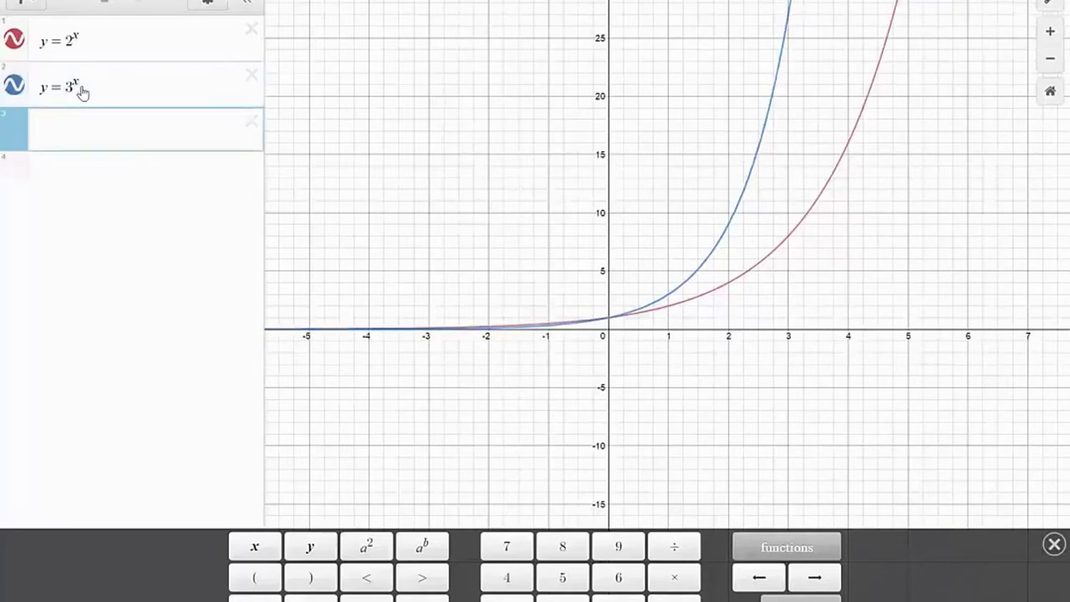
{"action": "type", "text": "y = 10"}
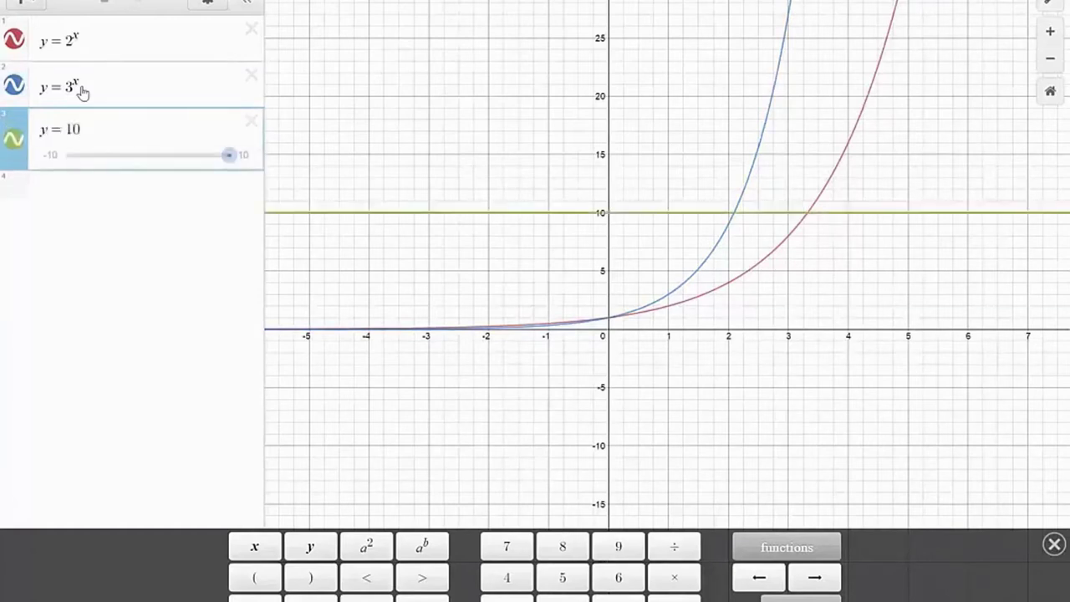
{"action": "type", "text": "^x"}
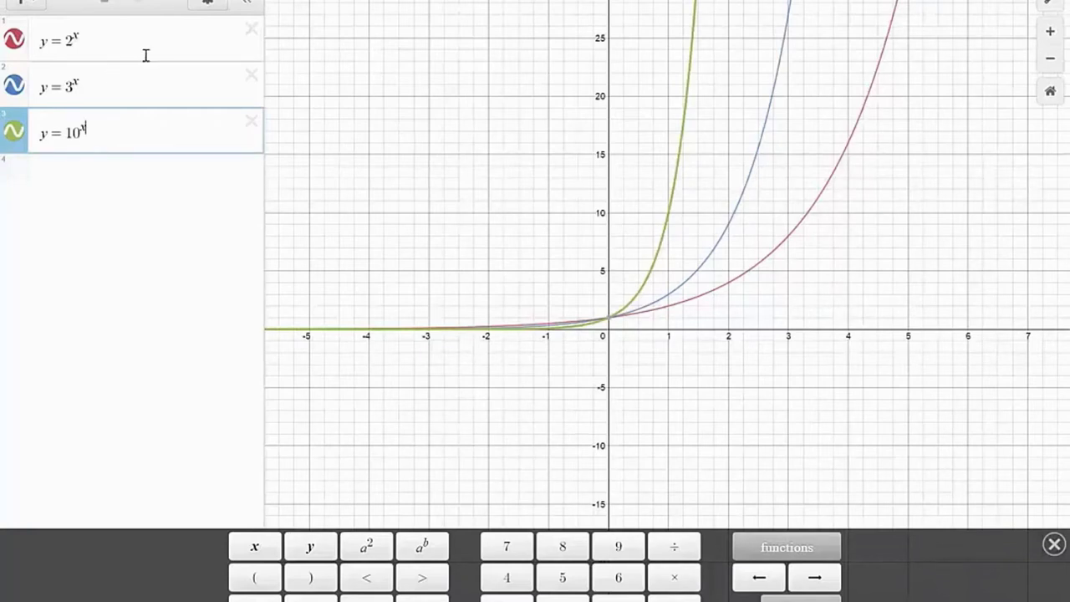
- Delete y = 3^x and y = 10^x, then enter y = (1/2)^x on the second line
{"action": "left_click", "coordinate": [252, 77]}
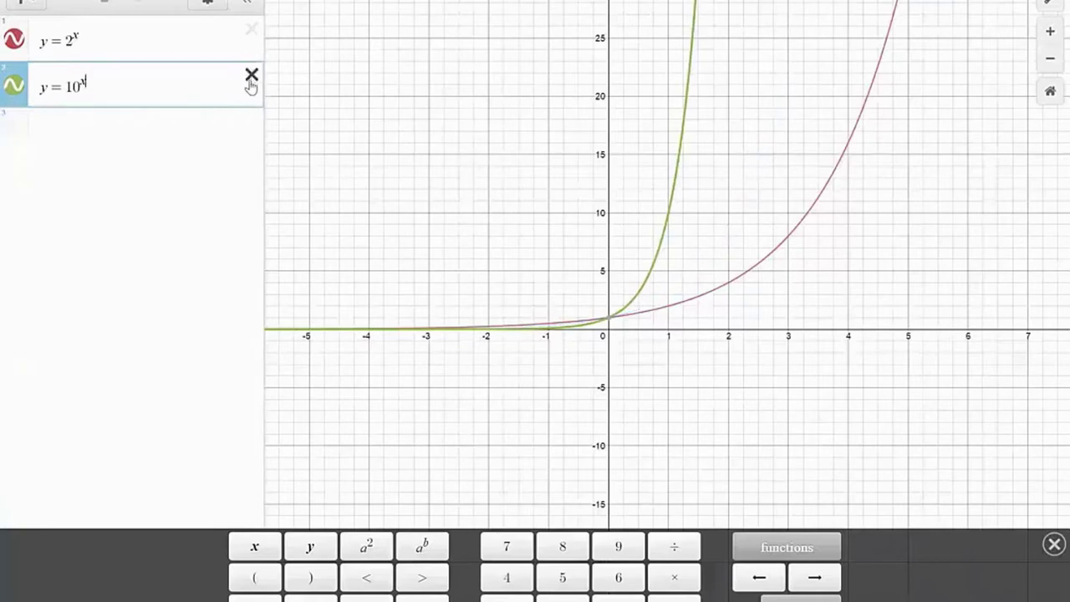
{"action": "left_click", "coordinate": [252, 84]}
{"action": "left_click", "coordinate": [68, 83]}
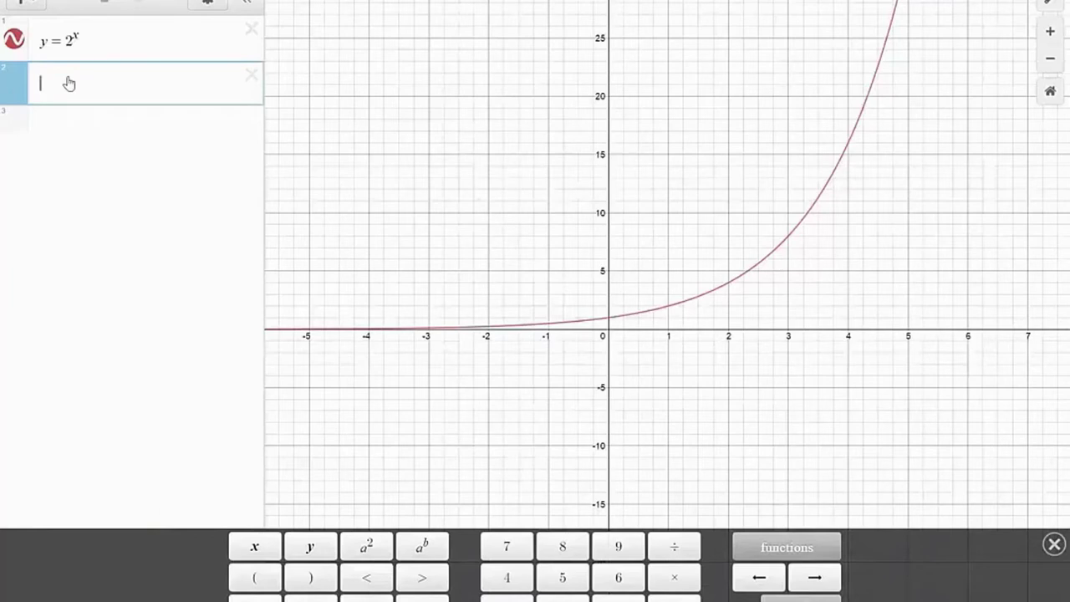
{"action": "type", "text": "y=("}
{"action": "type", "text": "1/2"}
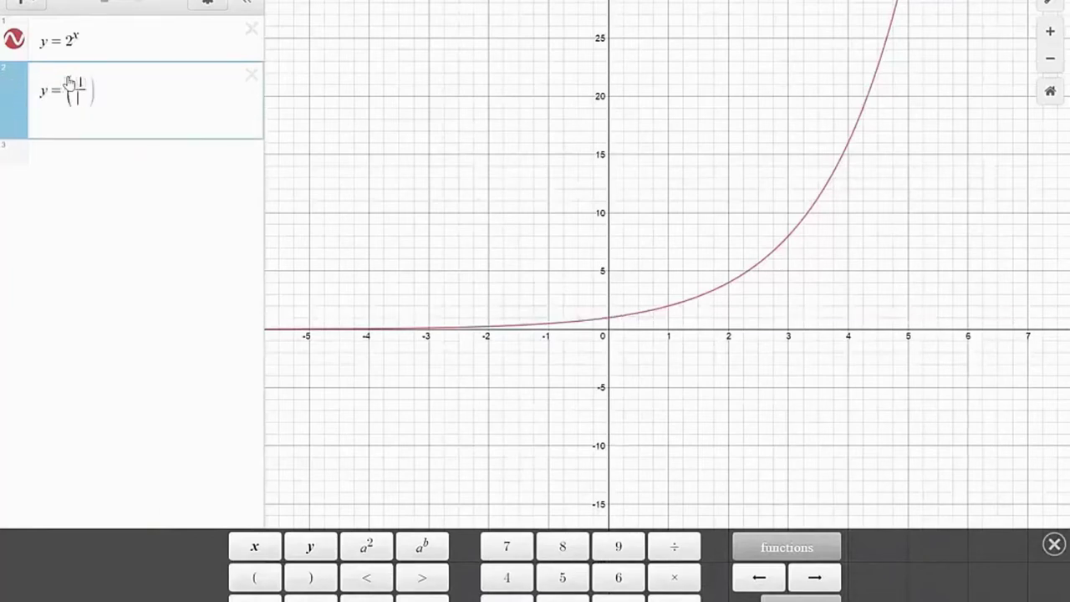
{"action": "key", "text": "Right"}
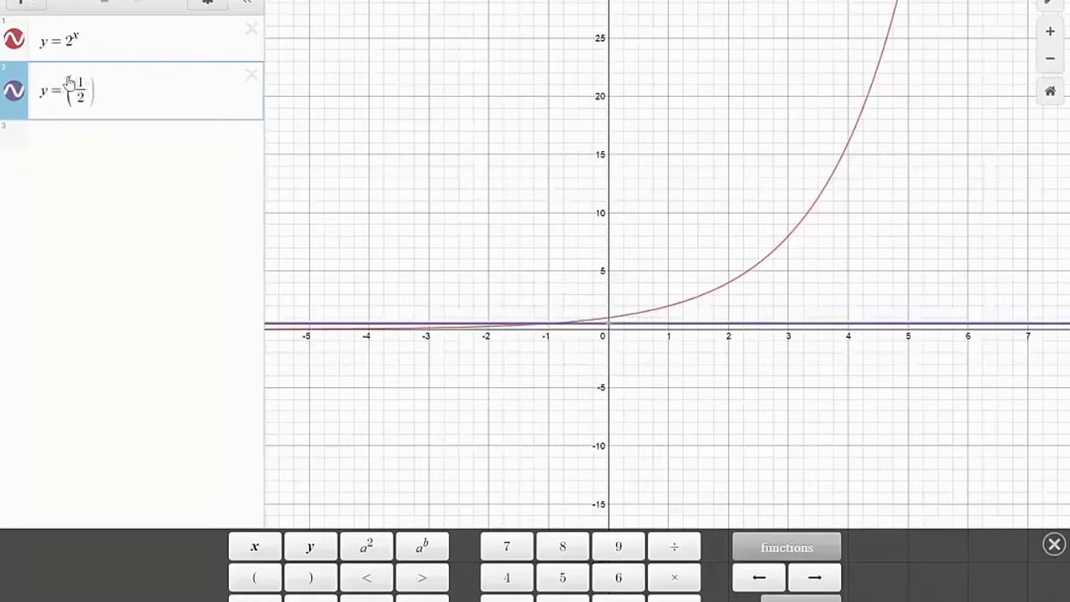
{"action": "type", "text": ")^x"}
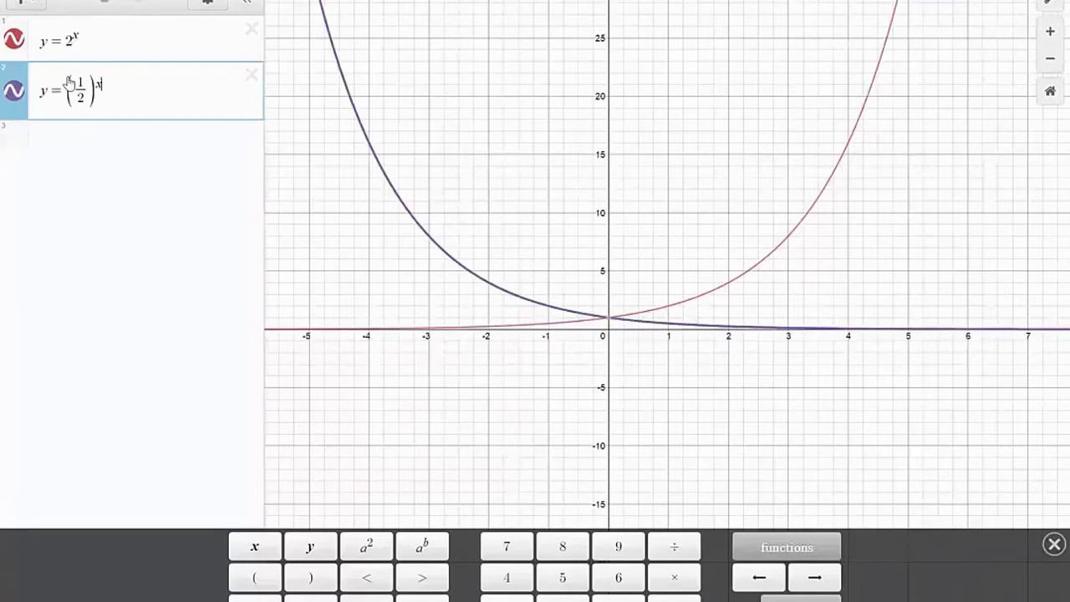
{"action": "key", "text": "Escape"}
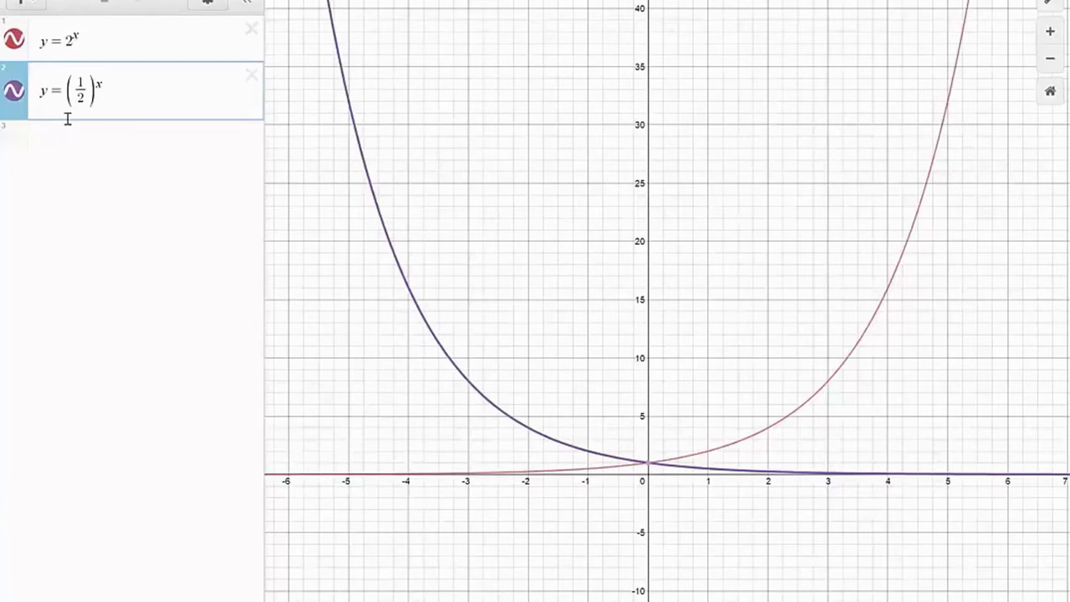
- Replace y = (1/2)^x with y = -(2^x) on row 2, leaving an empty row 3
{"action": "left_click", "coordinate": [251, 77]}
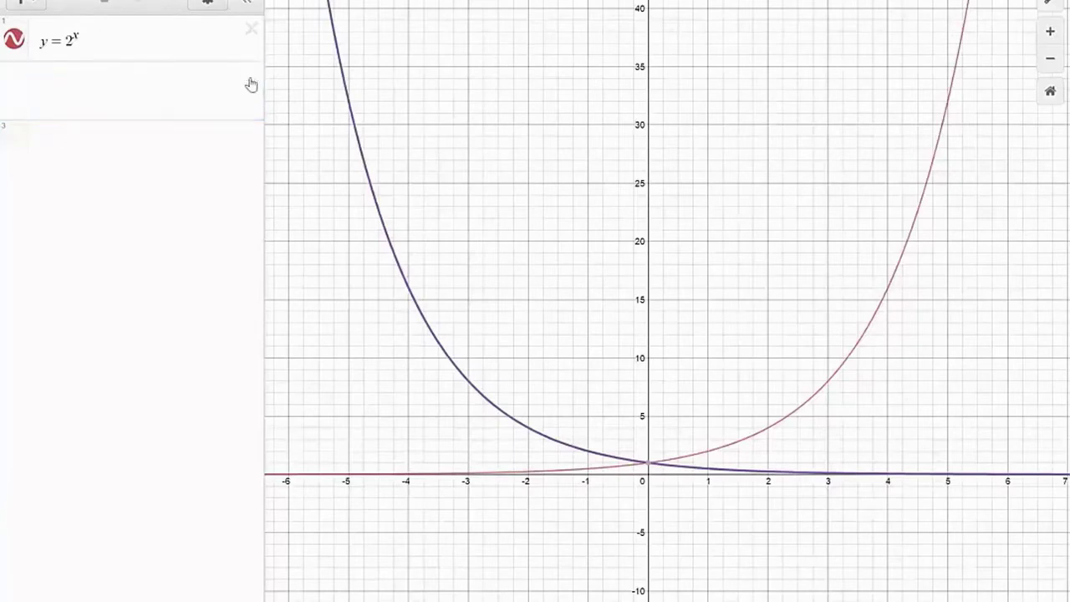
{"action": "left_click", "coordinate": [55, 94]}
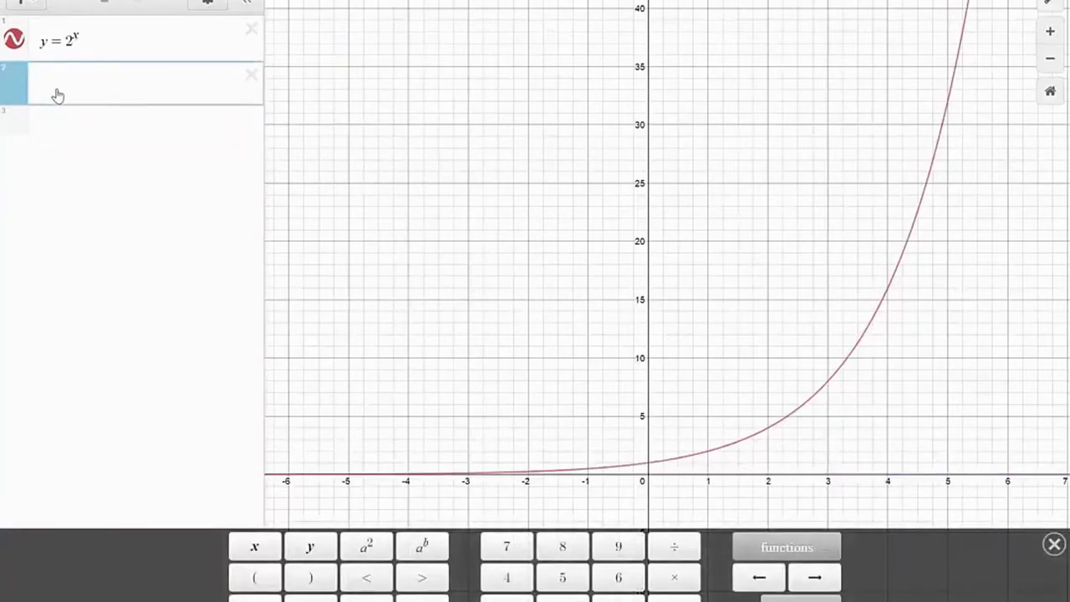
{"action": "type", "text": "y=-2^"}
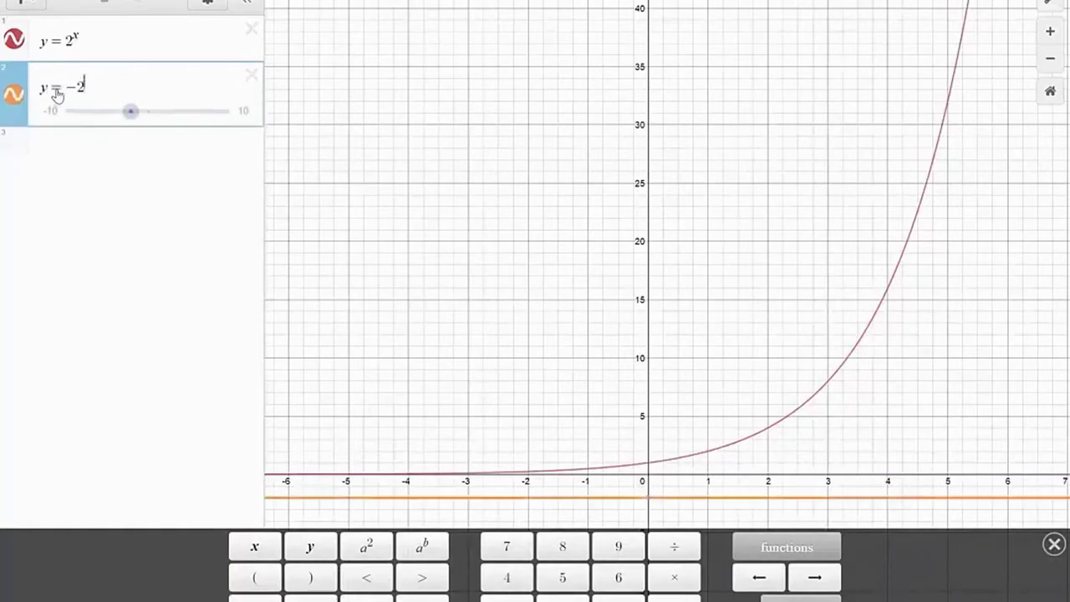
{"action": "type", "text": "x"}
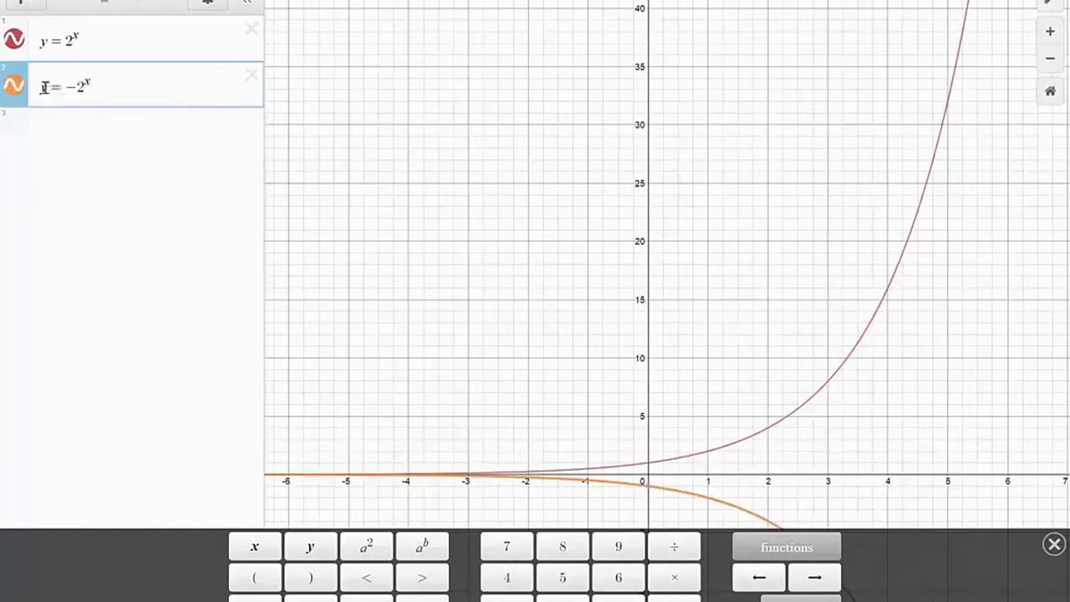
{"action": "left_click", "coordinate": [77, 88]}
{"action": "type", "text": "("}
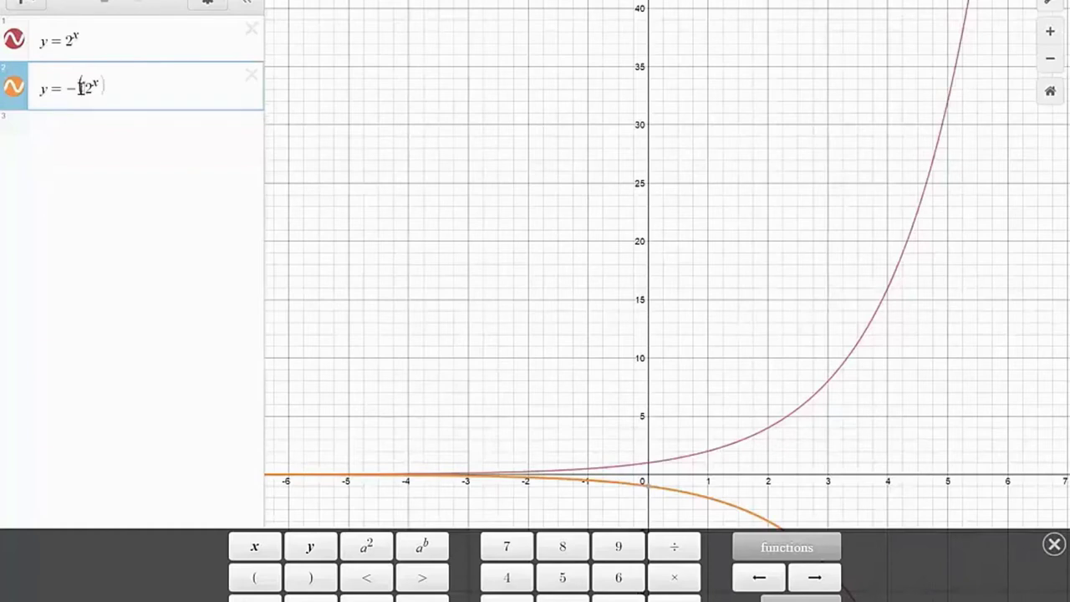
{"action": "left_click", "coordinate": [116, 153]}
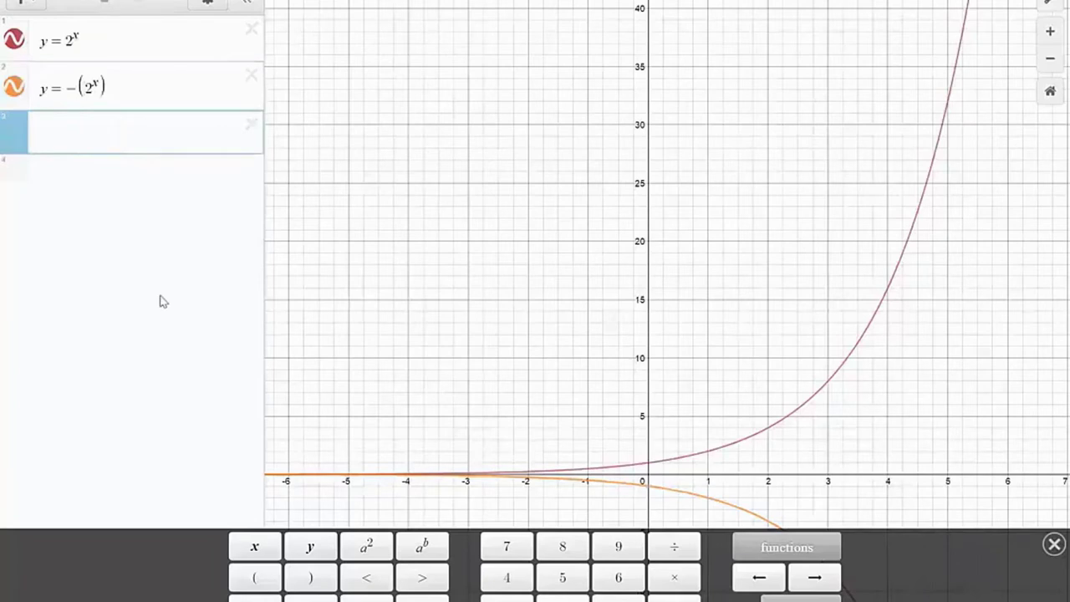
- Recentre the graph and enter y = 5(2^x) as the third expression
{"action": "mouse_move", "coordinate": [745, 312]}
{"action": "left_mouse_down"}
{"action": "mouse_move", "coordinate": [745, 86]}
{"action": "mouse_move", "coordinate": [751, 176]}
{"action": "left_mouse_up"}
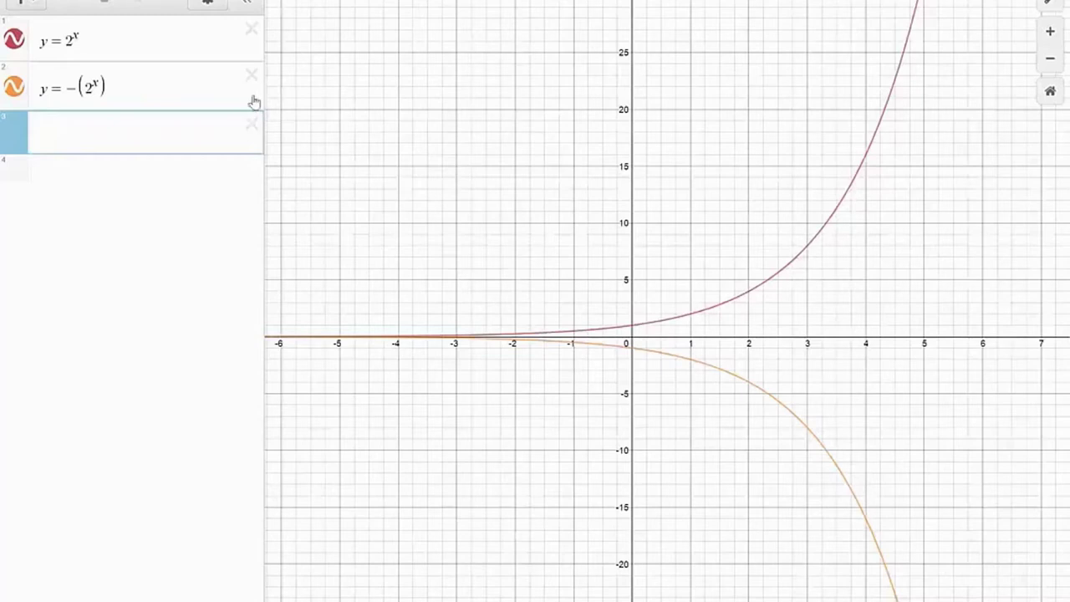
{"action": "left_click", "coordinate": [43, 136]}
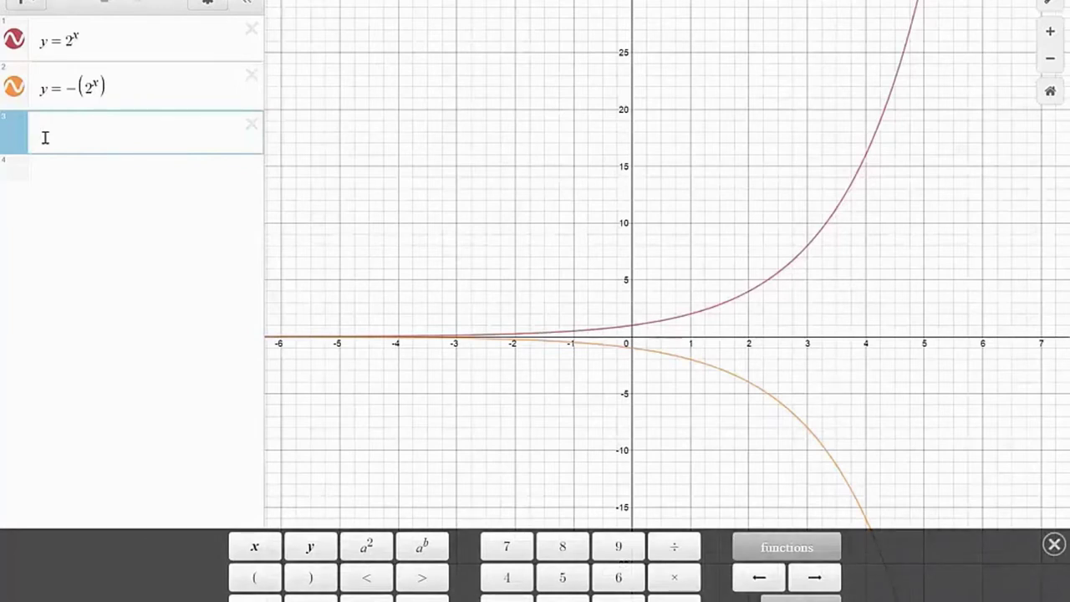
{"action": "type", "text": "y=5("}
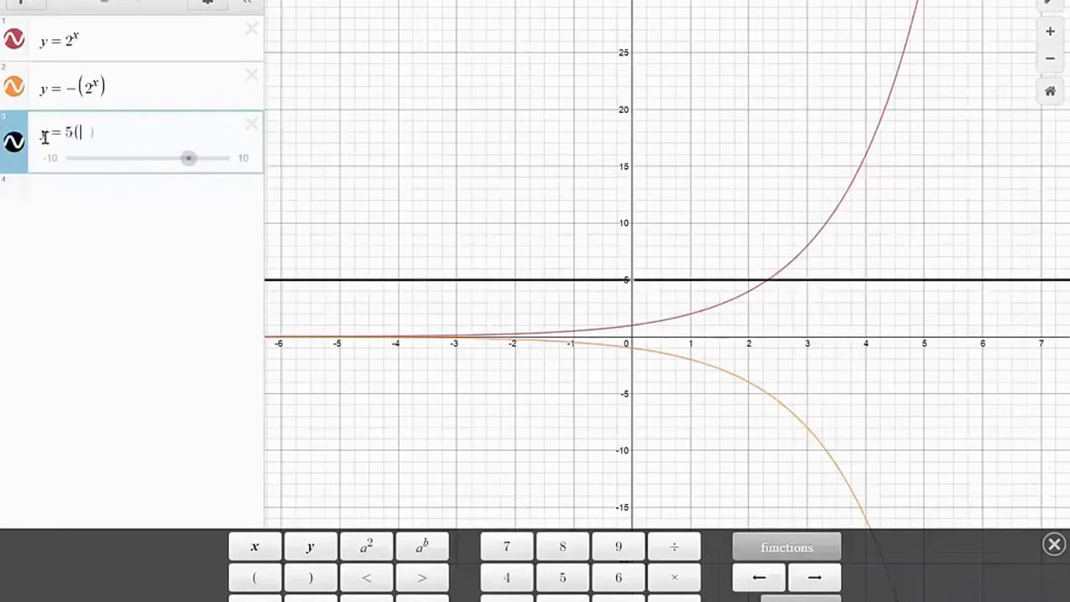
{"action": "type", "text": "2^x"}
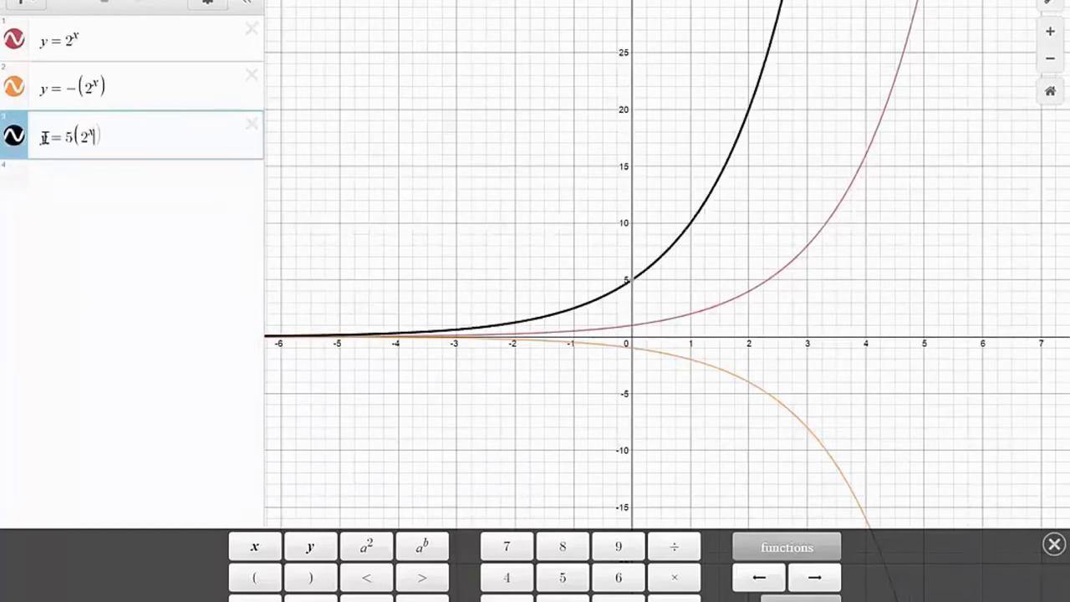
{"action": "type", "text": ")"}
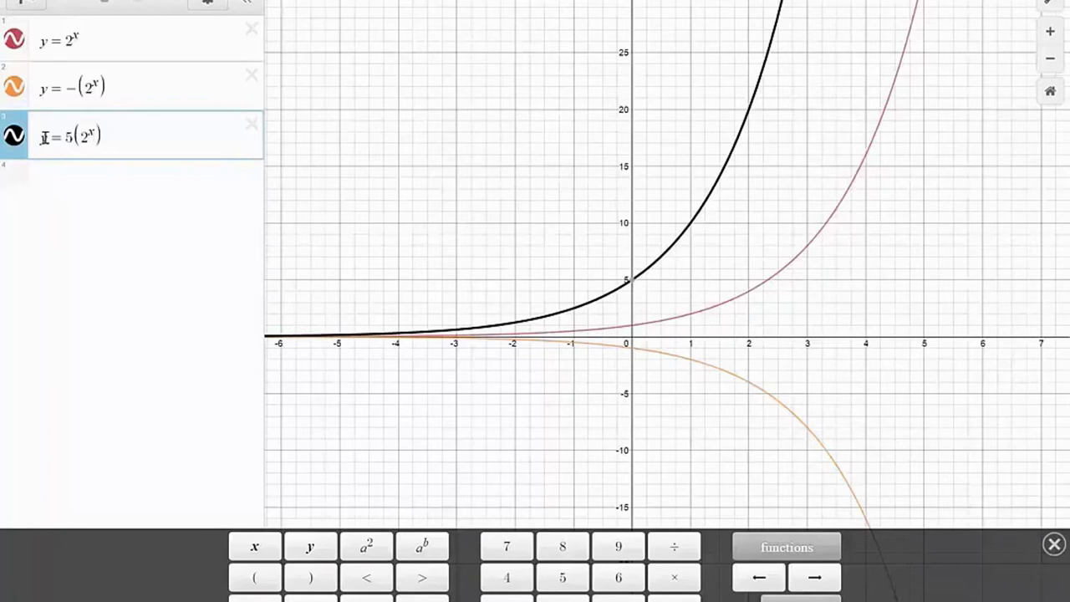